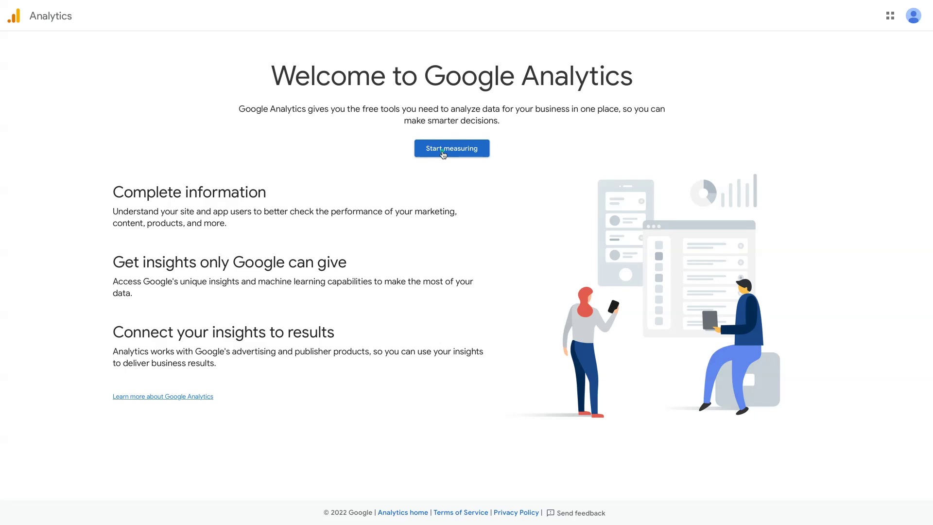
Step: Start the measurement setup, name the account "My Account", and continue with the default data sharing settings
{"action": "left_click", "coordinate": [443, 155]}
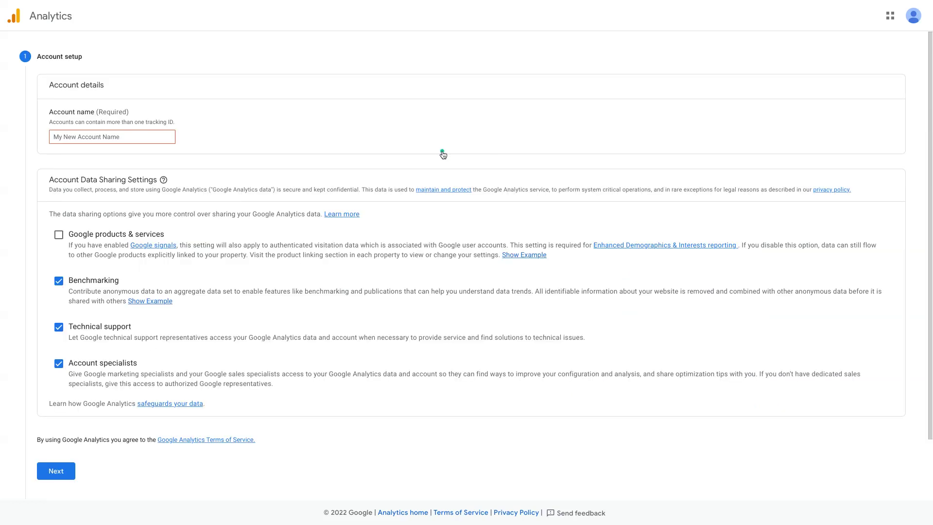
{"action": "left_click", "coordinate": [132, 138]}
{"action": "type", "text": "My Account"}
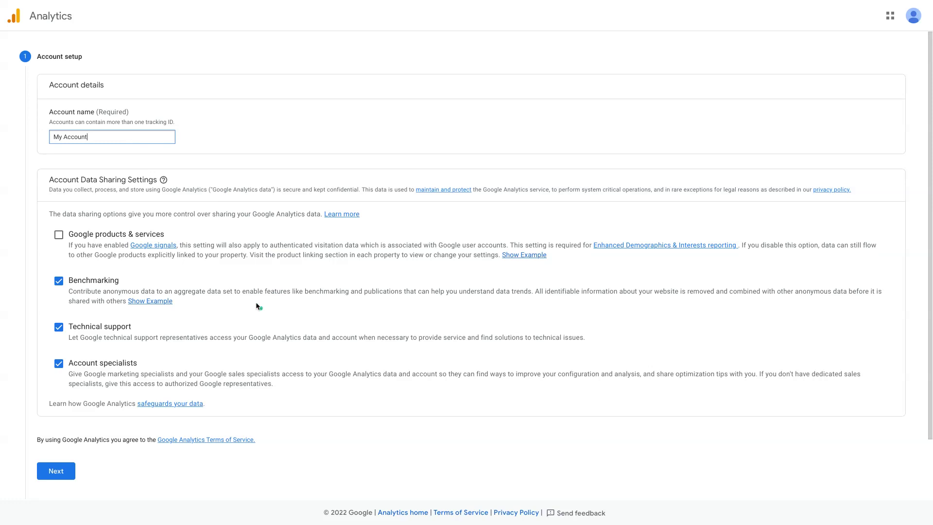
{"action": "left_click", "coordinate": [60, 475]}
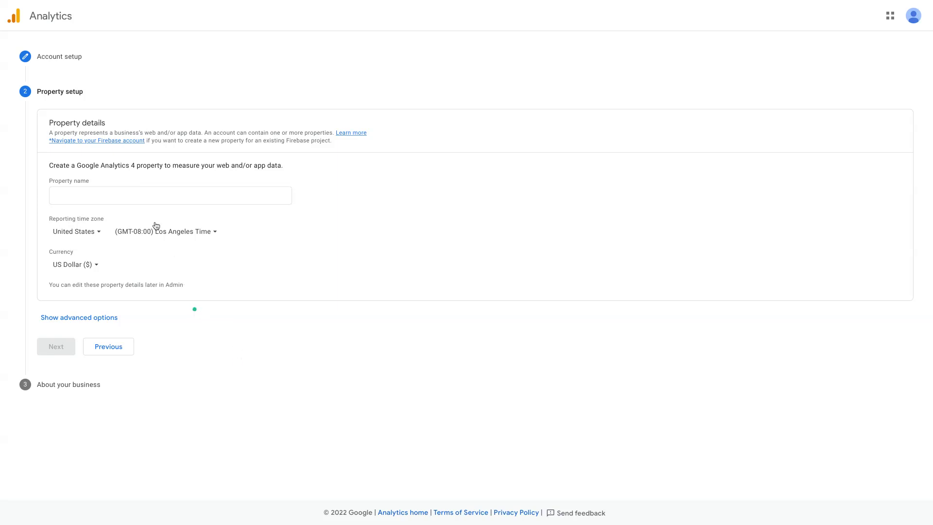
Step: Name the property "Marketing Automation", show its advanced options, and continue without creating a Universal Analytics property
{"action": "left_click", "coordinate": [81, 196]}
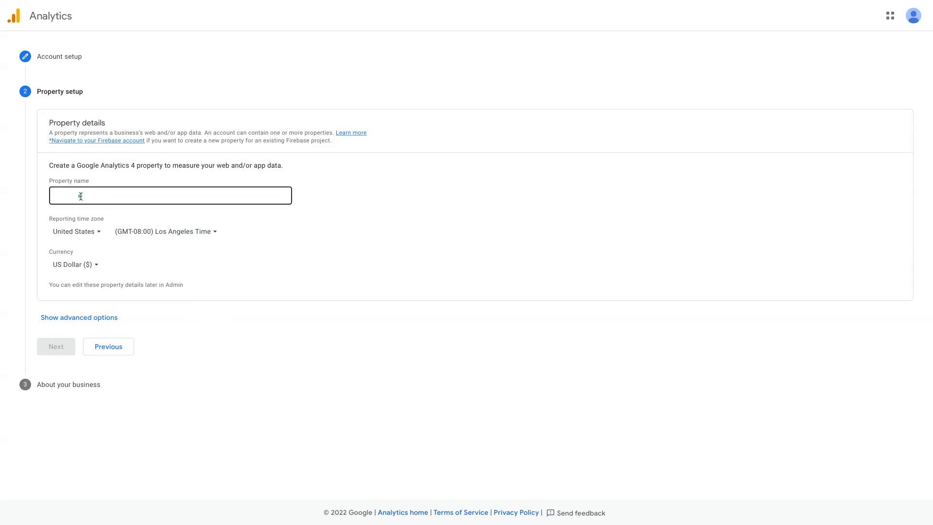
{"action": "type", "text": "Marketing"}
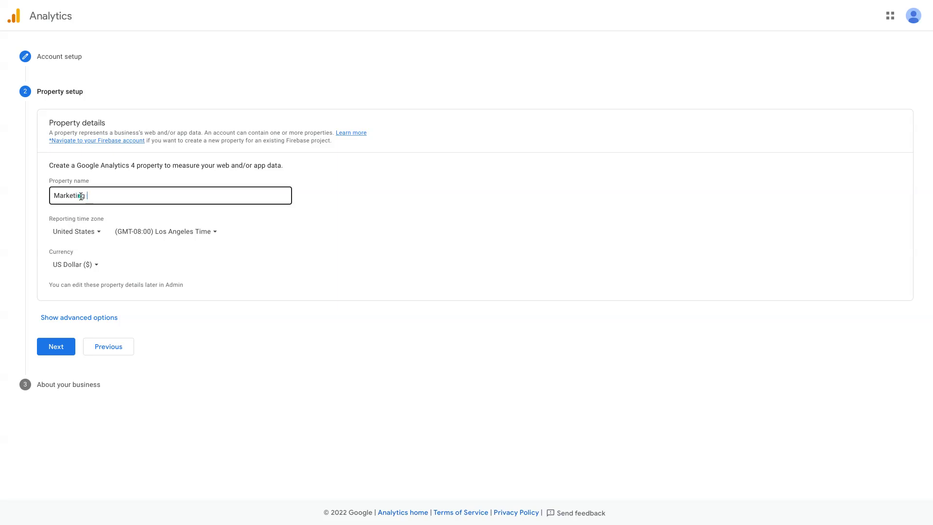
{"action": "type", "text": " Automation"}
{"action": "left_click", "coordinate": [101, 234]}
{"action": "left_click", "coordinate": [91, 319]}
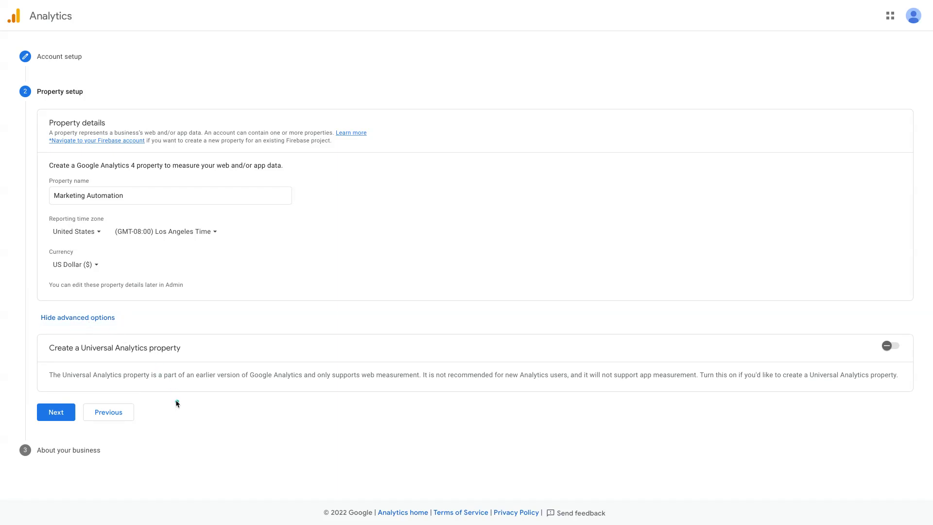
{"action": "left_click", "coordinate": [63, 413]}
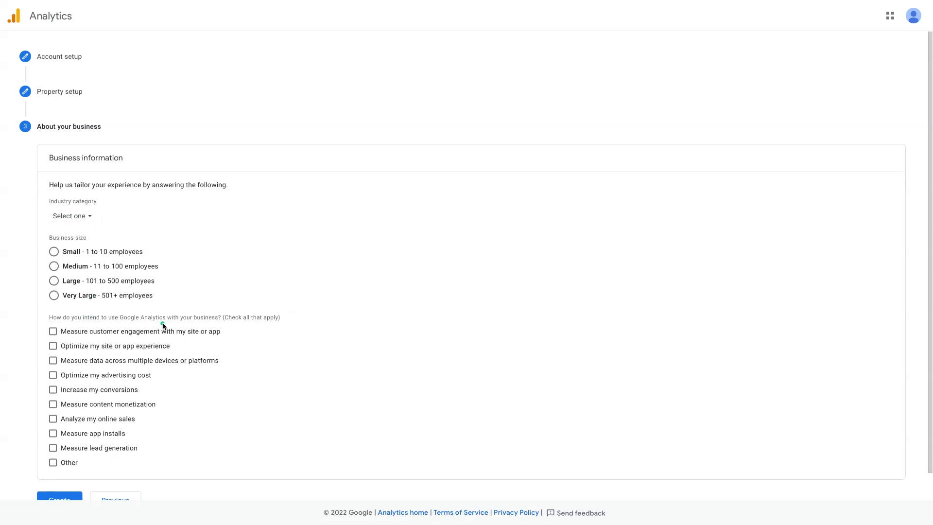
Step: Submit the business information without any selections, agree to the Data Processing Terms, and read through the Terms of Service
{"action": "scroll", "coordinate": [164, 326], "scroll_direction": "down", "scroll_amount": 1}
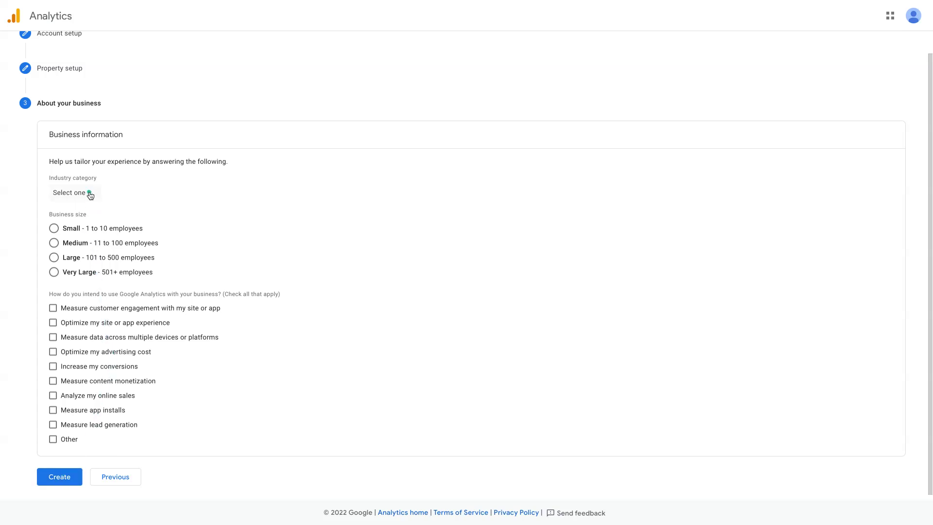
{"action": "left_click", "coordinate": [58, 478]}
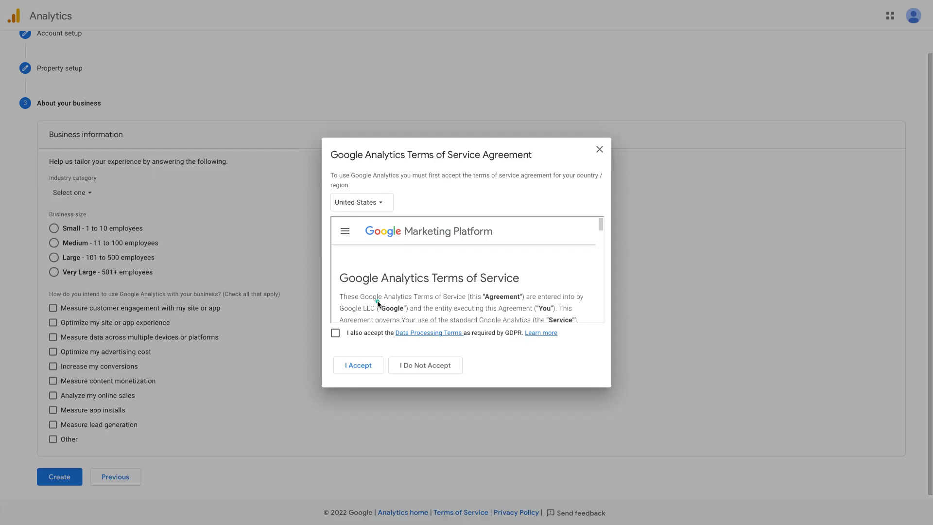
{"action": "left_click", "coordinate": [336, 333]}
{"action": "scroll", "coordinate": [410, 298], "scroll_direction": "down", "scroll_amount": 10}
{"action": "scroll", "coordinate": [412, 303], "scroll_direction": "down", "scroll_amount": 10}
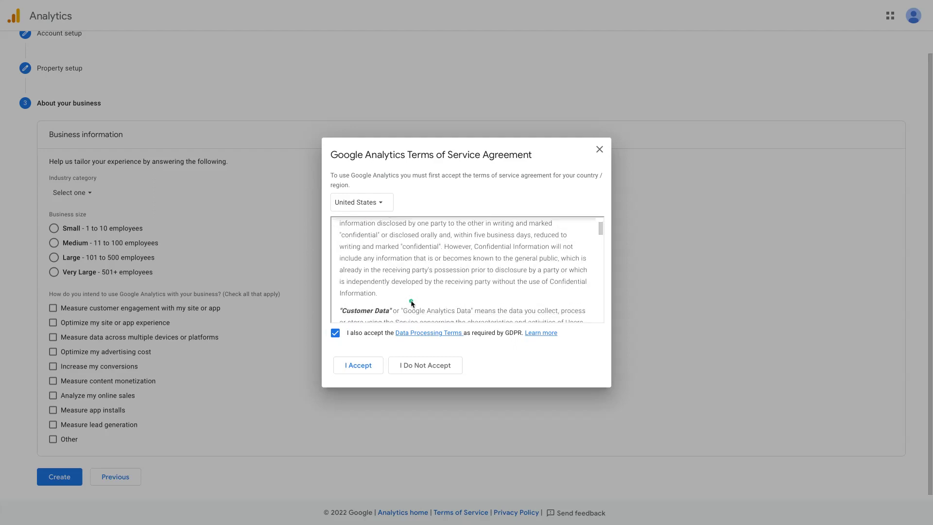
{"action": "scroll", "coordinate": [411, 303], "scroll_direction": "down", "scroll_amount": 4}
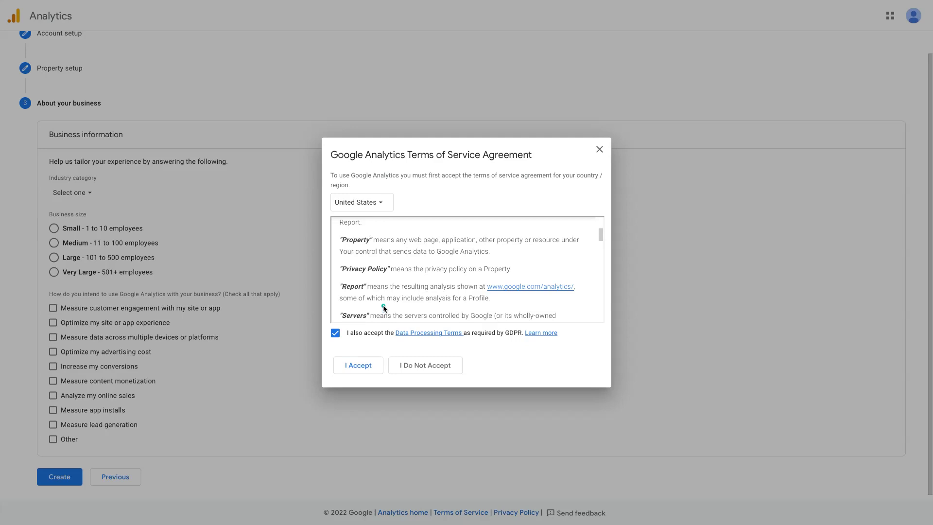
{"action": "scroll", "coordinate": [384, 307], "scroll_direction": "down", "scroll_amount": 5}
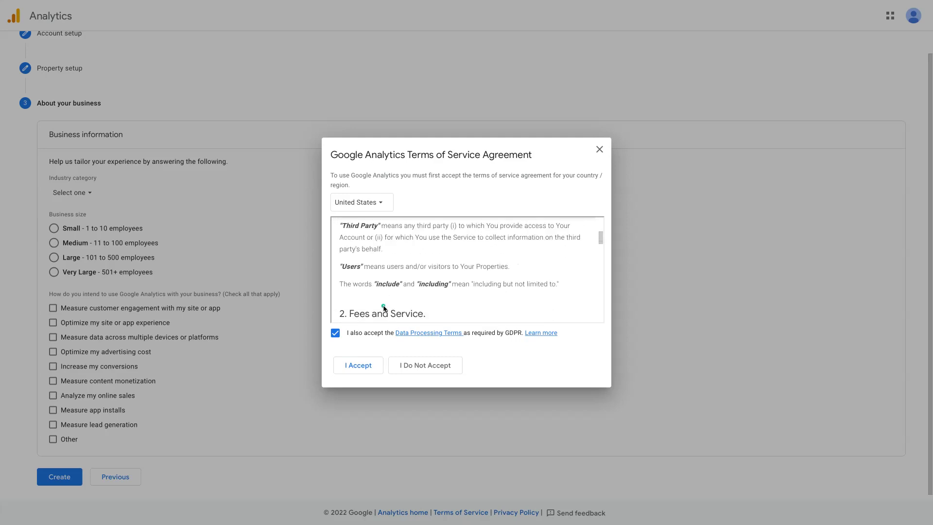
{"action": "scroll", "coordinate": [383, 307], "scroll_direction": "down", "scroll_amount": 4}
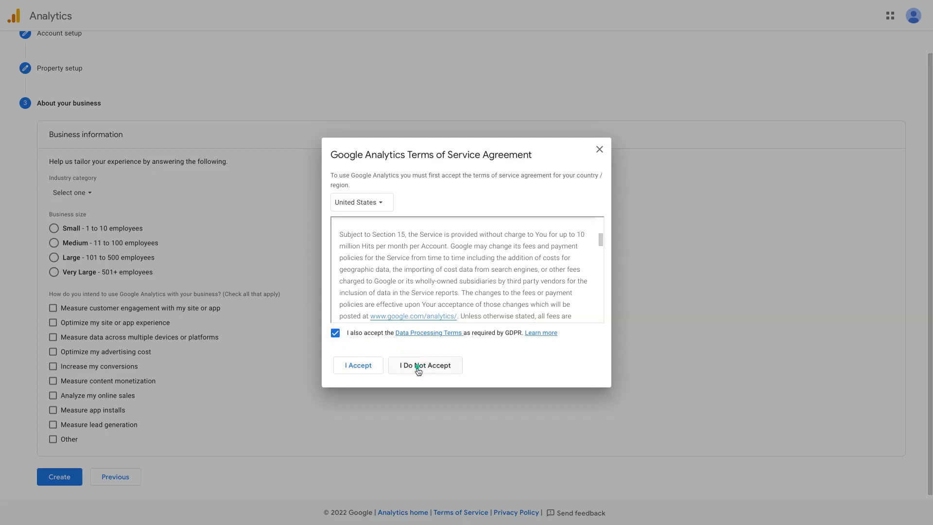
Step: Accept the Terms of Service agreement and save the email communication preferences with all four options enabled
{"action": "left_click", "coordinate": [359, 362]}
{"action": "left_click", "coordinate": [363, 367]}
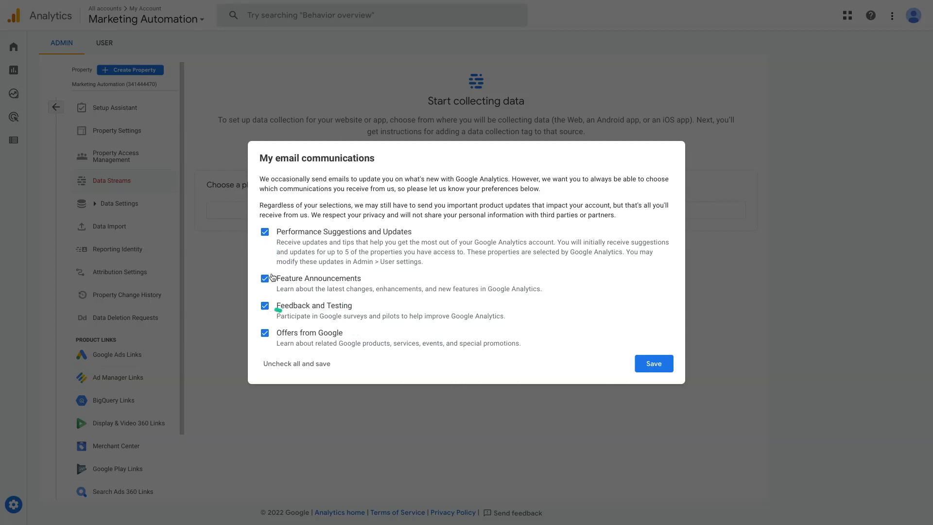
{"action": "left_click", "coordinate": [649, 368]}
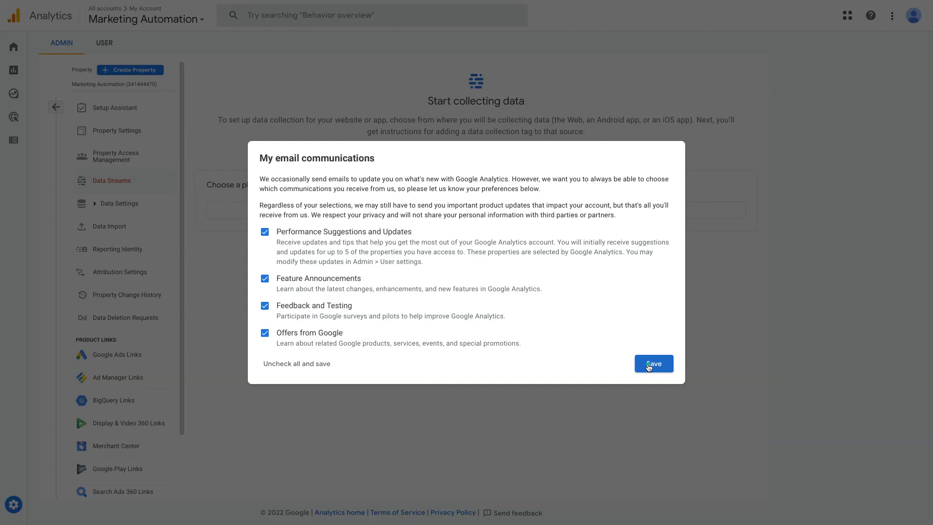
{"action": "left_click", "coordinate": [649, 367]}
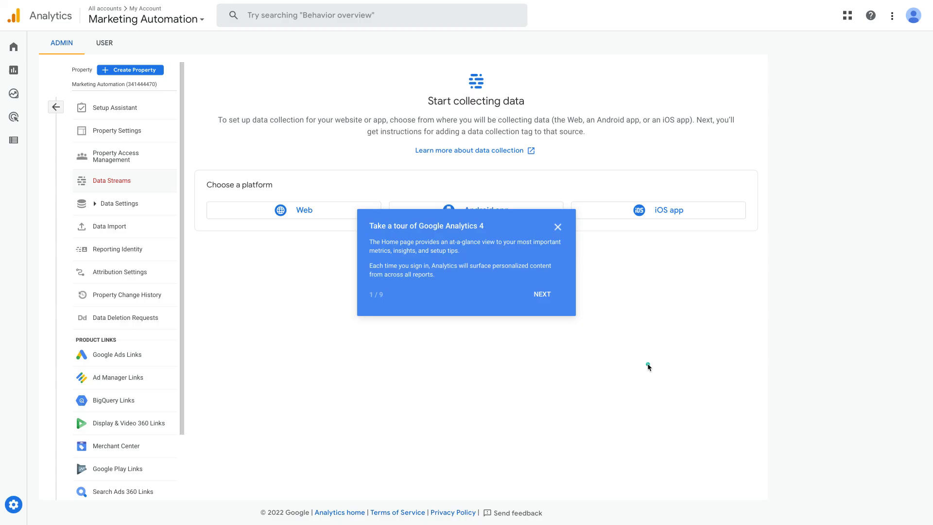
Step: Go through the whole Google Analytics 4 tour, covering Reports, Explorations, Advertising, Configure, Admin and Search, and finish it
{"action": "left_click", "coordinate": [542, 294]}
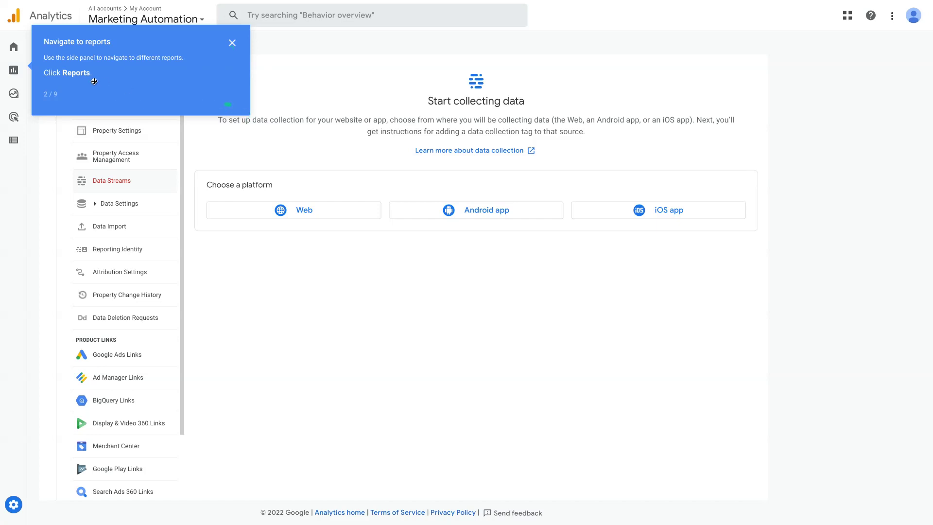
{"action": "left_click", "coordinate": [13, 71]}
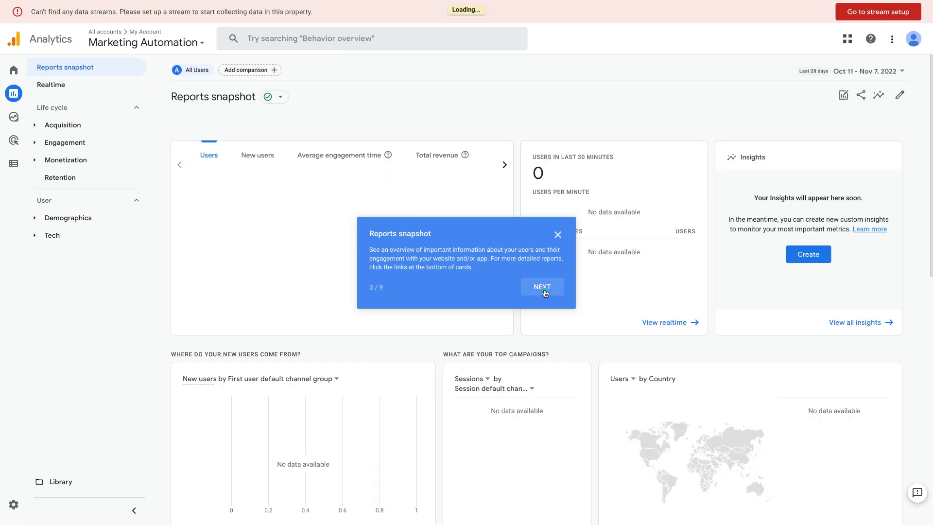
{"action": "left_click", "coordinate": [542, 287]}
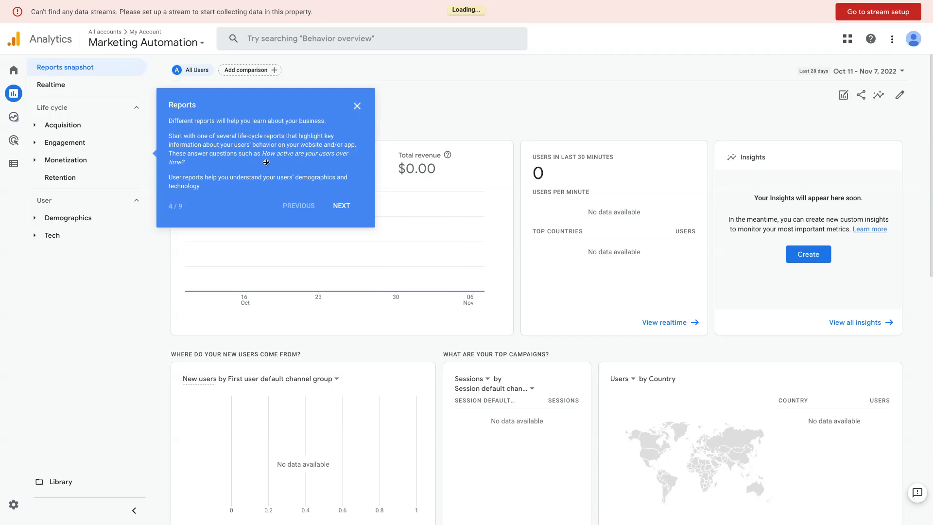
{"action": "left_click", "coordinate": [342, 205]}
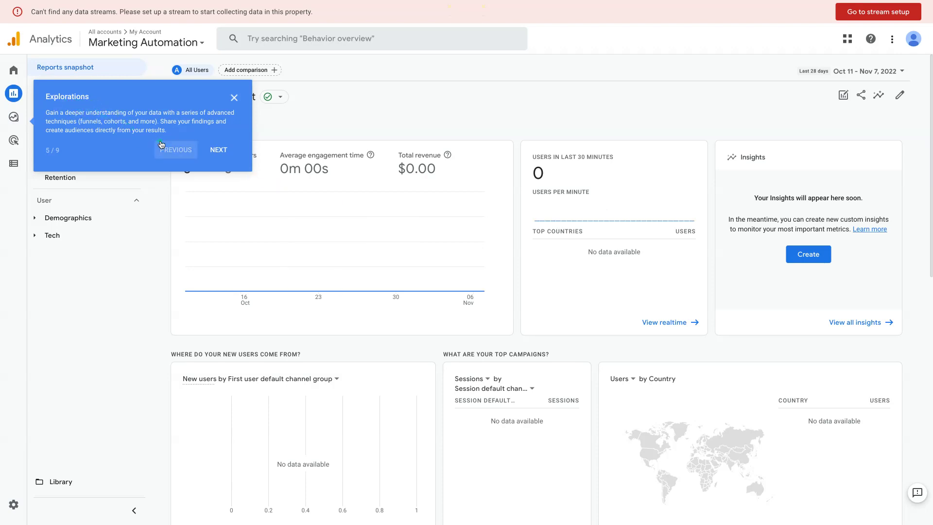
{"action": "left_click", "coordinate": [217, 151]}
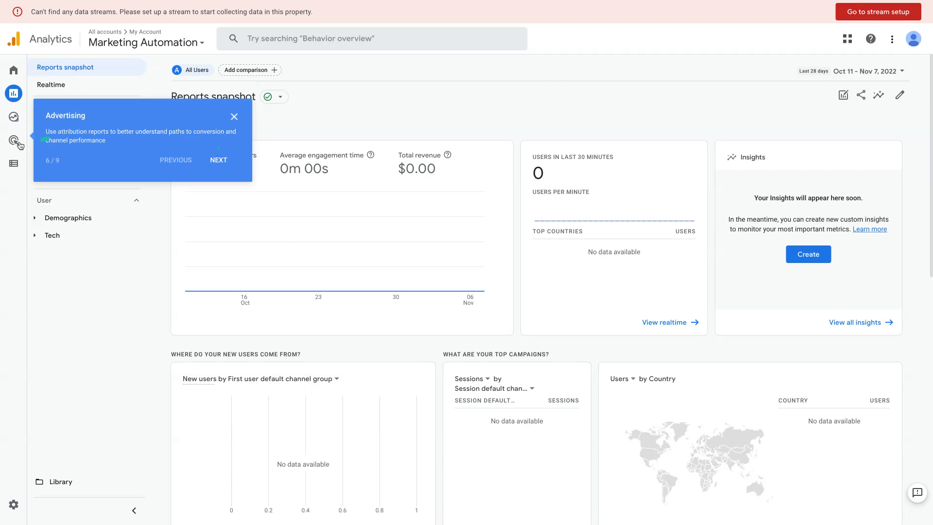
{"action": "left_click", "coordinate": [219, 160]}
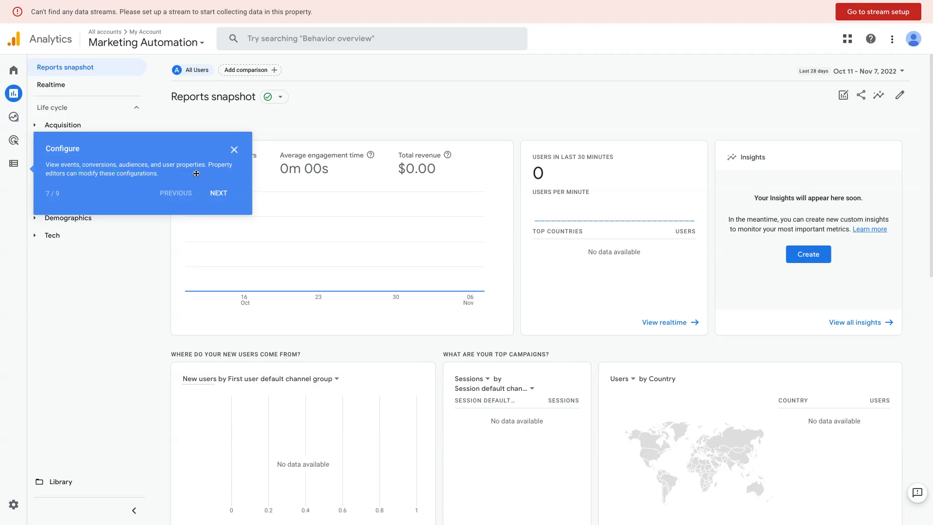
{"action": "left_click", "coordinate": [219, 193]}
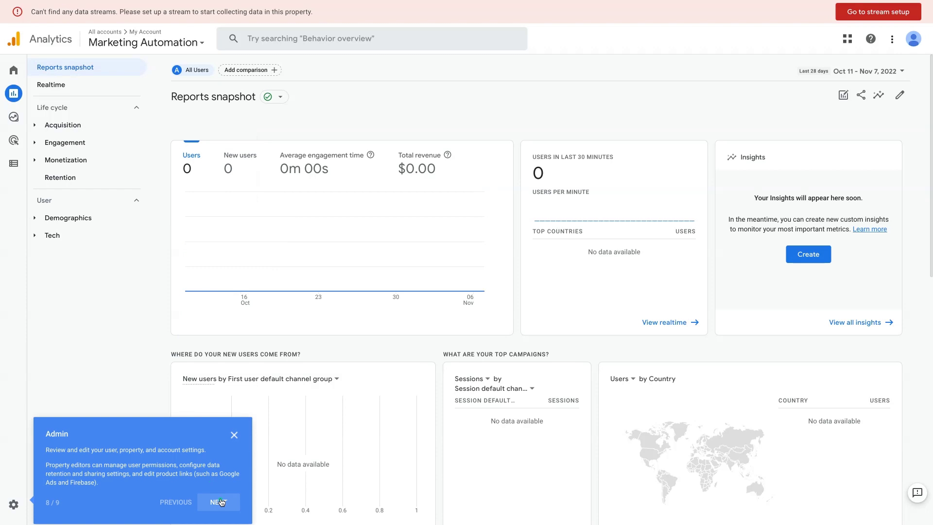
{"action": "left_click", "coordinate": [219, 502]}
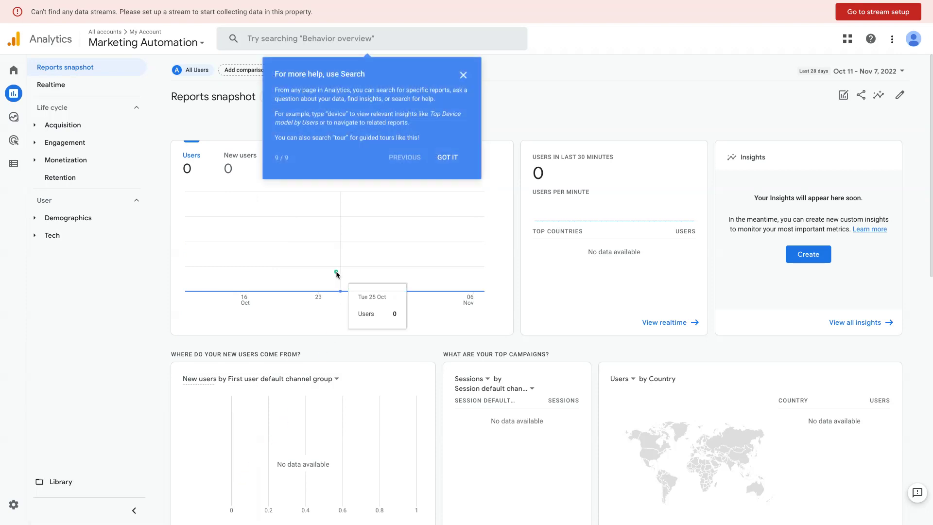
{"action": "left_click", "coordinate": [448, 159]}
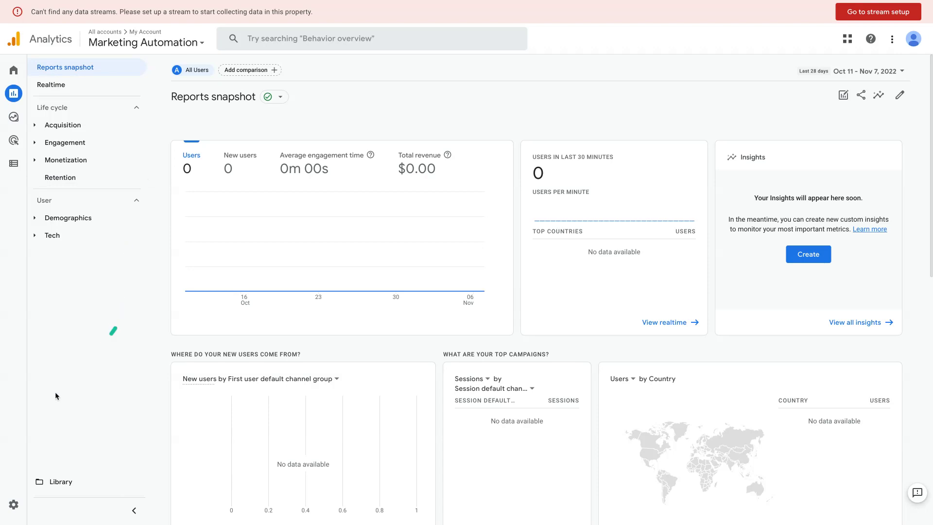
Step: Open the administration area and review the Setup Assistant's data collection, property settings and Google Ads tasks
{"action": "mouse_move", "coordinate": [23, 482]}
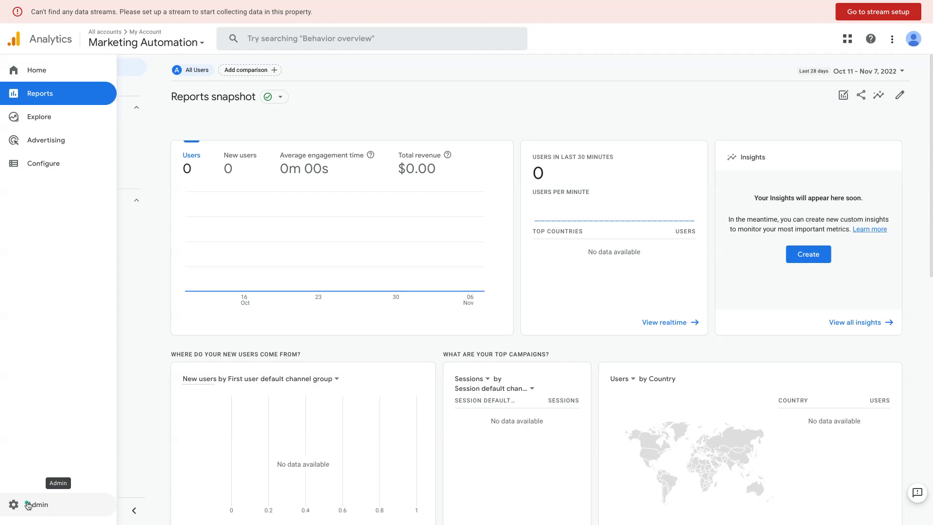
{"action": "left_click", "coordinate": [28, 506]}
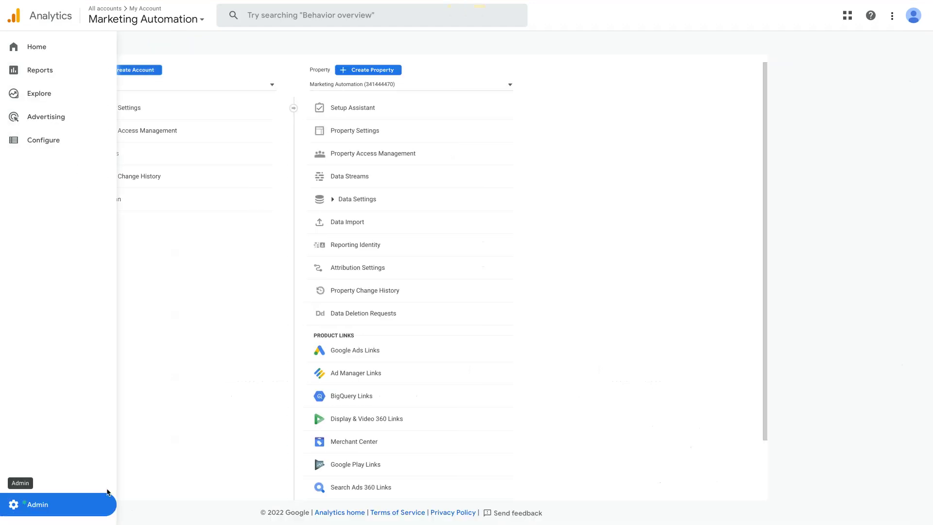
{"action": "left_click", "coordinate": [232, 206]}
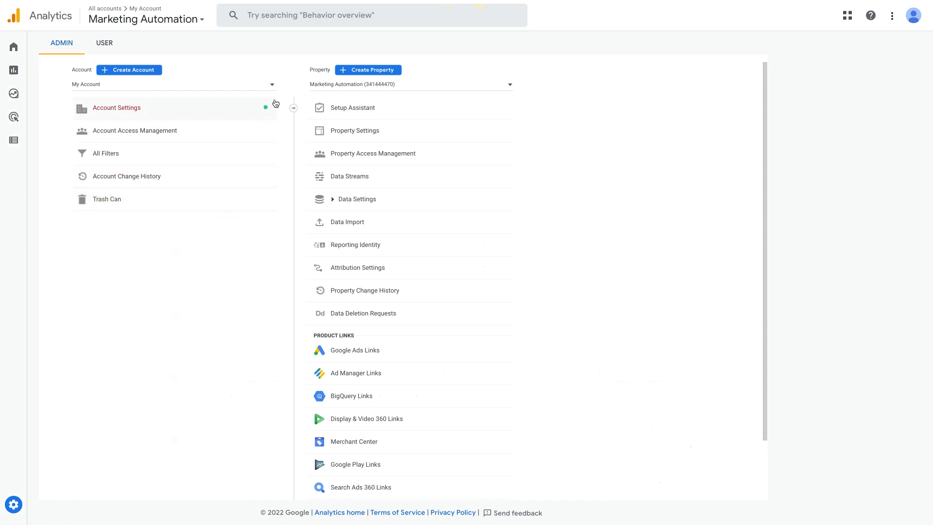
{"action": "left_click", "coordinate": [352, 109]}
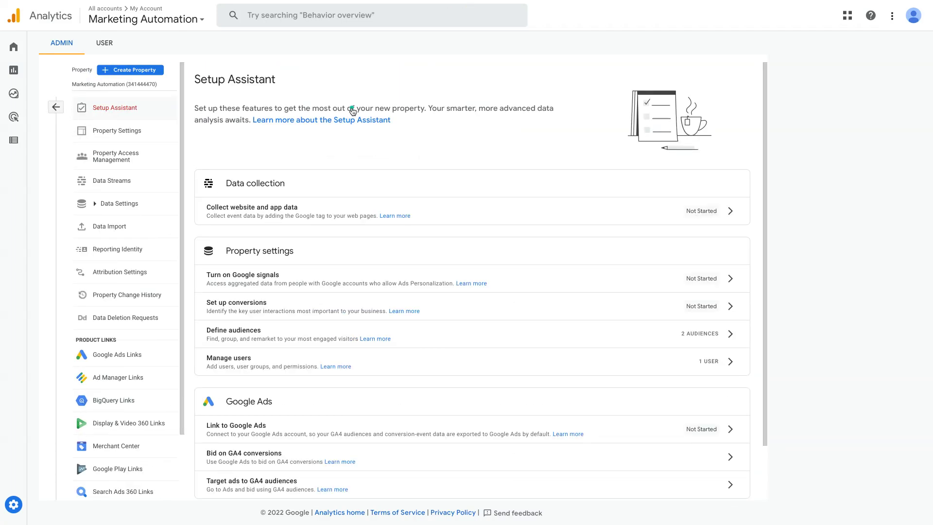
{"action": "scroll", "coordinate": [388, 221], "scroll_direction": "down", "scroll_amount": 1}
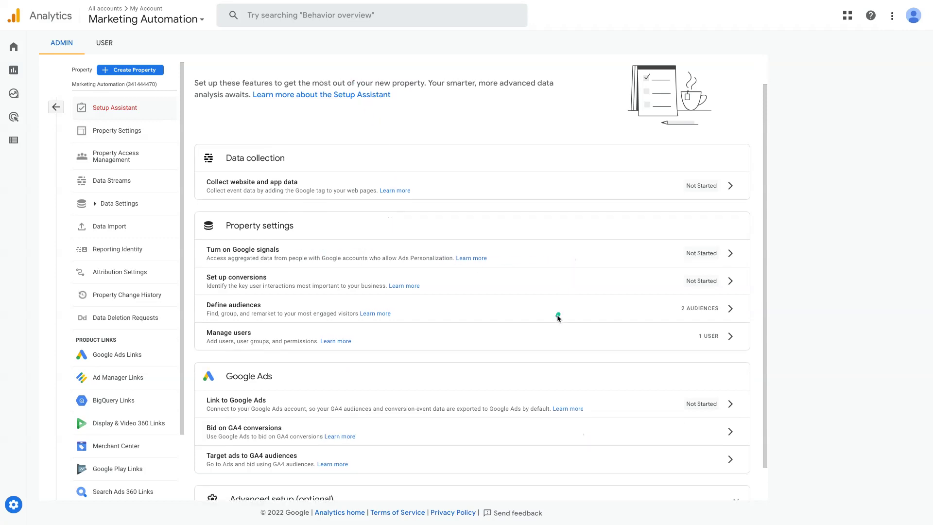
{"action": "scroll", "coordinate": [558, 318], "scroll_direction": "down", "scroll_amount": 1}
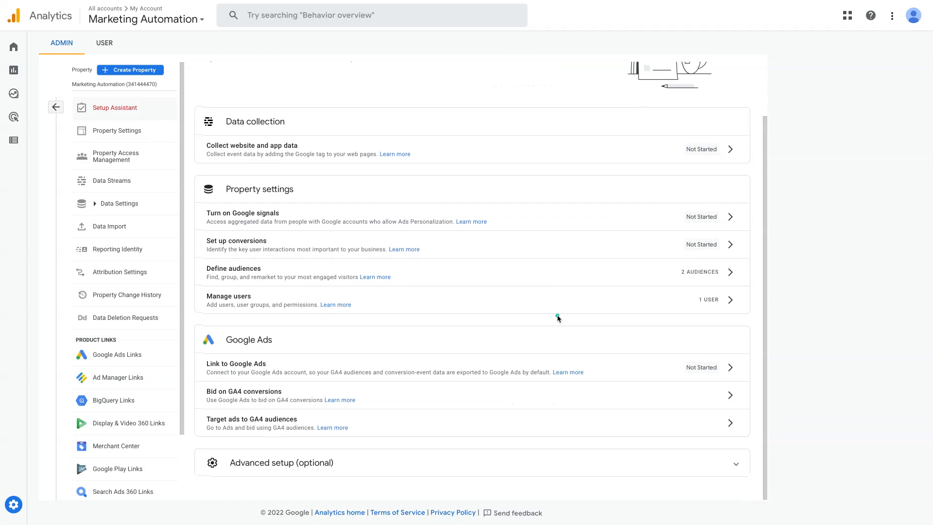
{"action": "scroll", "coordinate": [558, 318], "scroll_direction": "up", "scroll_amount": 1}
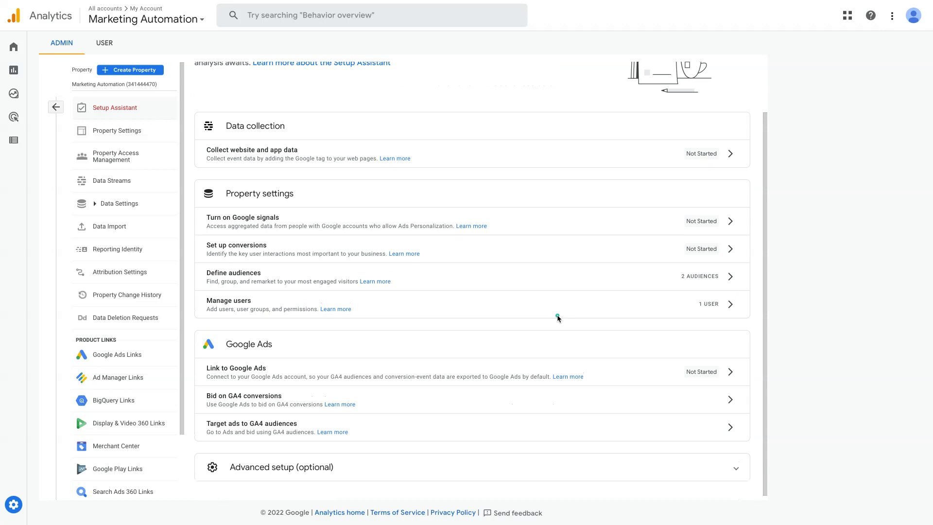
{"action": "scroll", "coordinate": [558, 318], "scroll_direction": "up", "scroll_amount": 2}
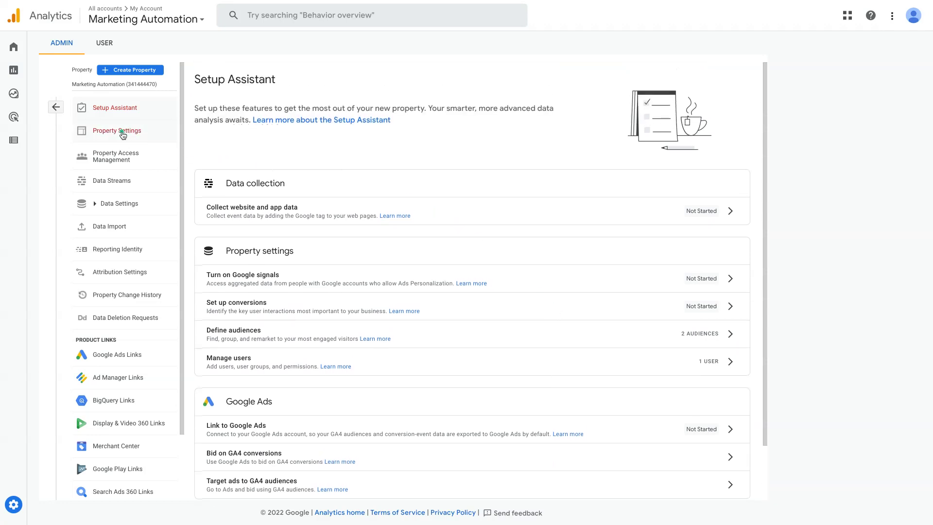
Step: Open the property's settings and examine its name, industry category, reporting time zone and currency
{"action": "left_click", "coordinate": [123, 135]}
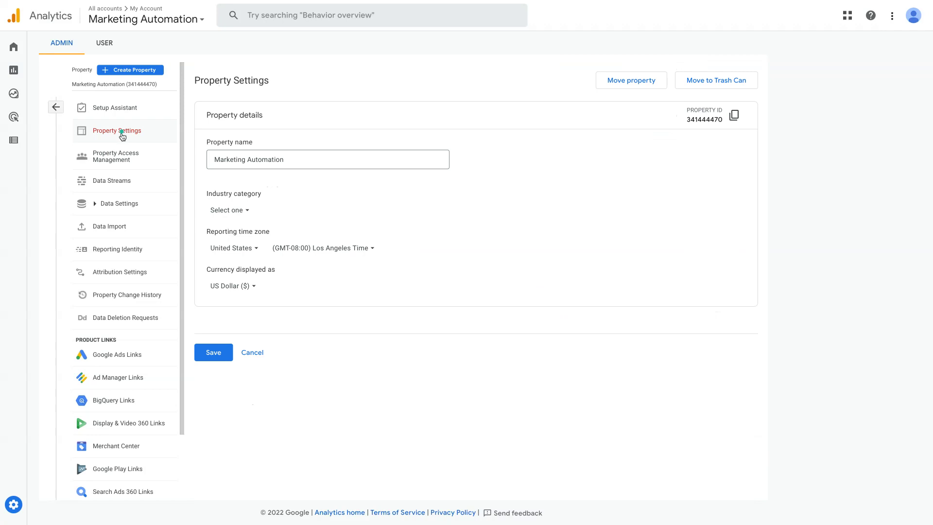
{"action": "left_click", "coordinate": [291, 159]}
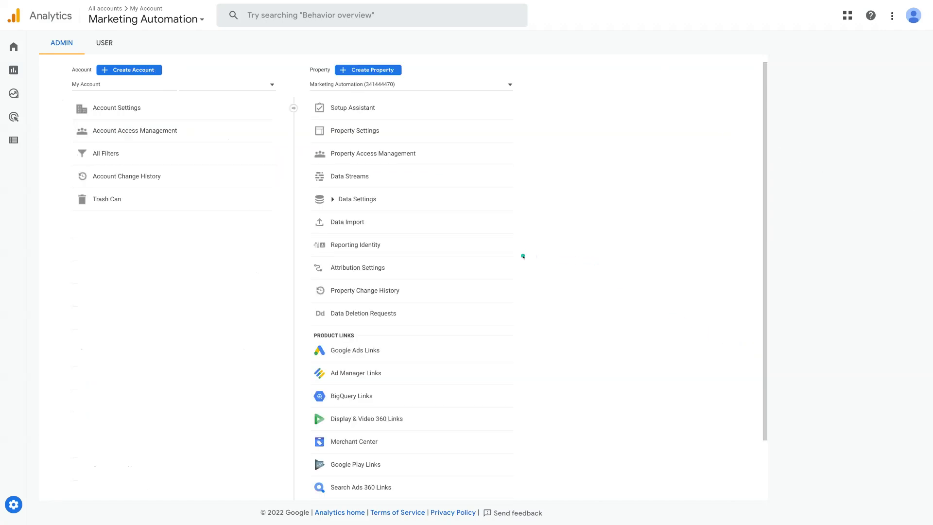
{"action": "left_click", "coordinate": [349, 178]}
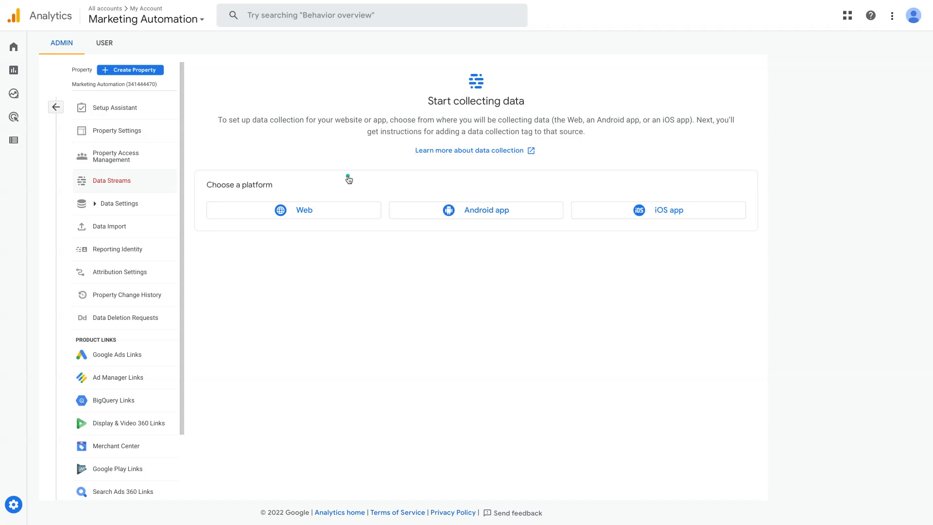
{"action": "left_click", "coordinate": [304, 215]}
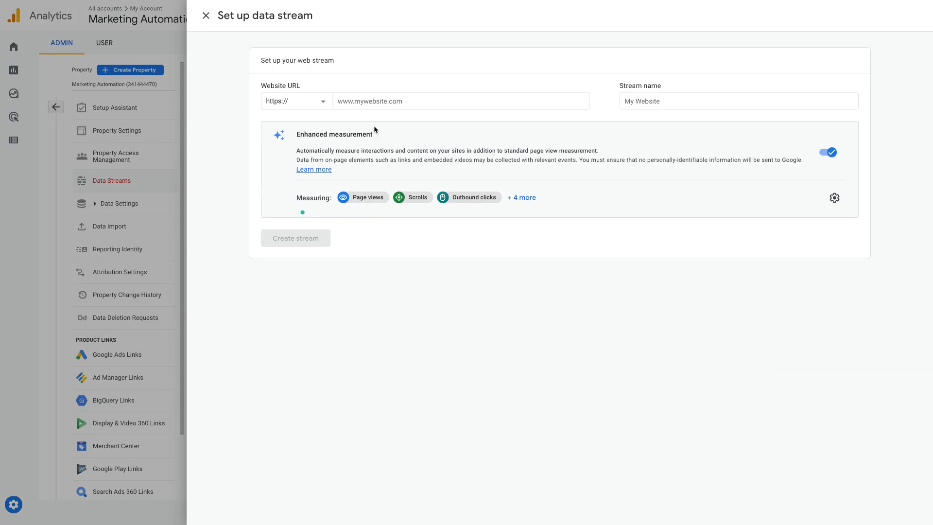
{"action": "left_click", "coordinate": [358, 104]}
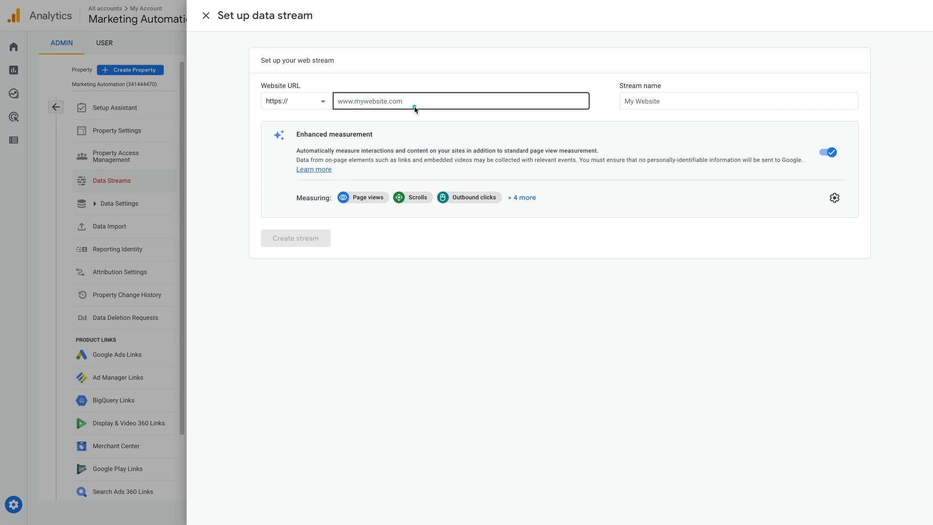
{"action": "type", "text": "healthcareintegrals"}
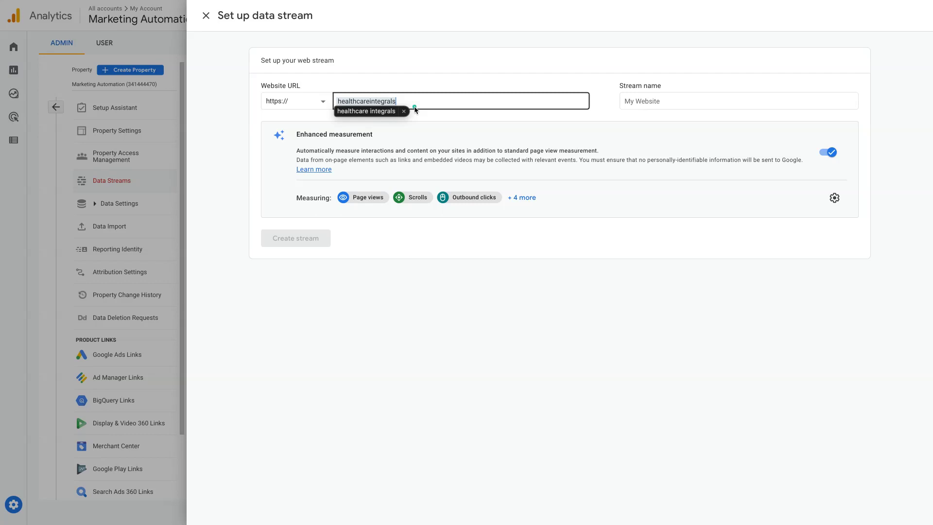
{"action": "key", "text": "Return"}
{"action": "type", "text": ".com"}
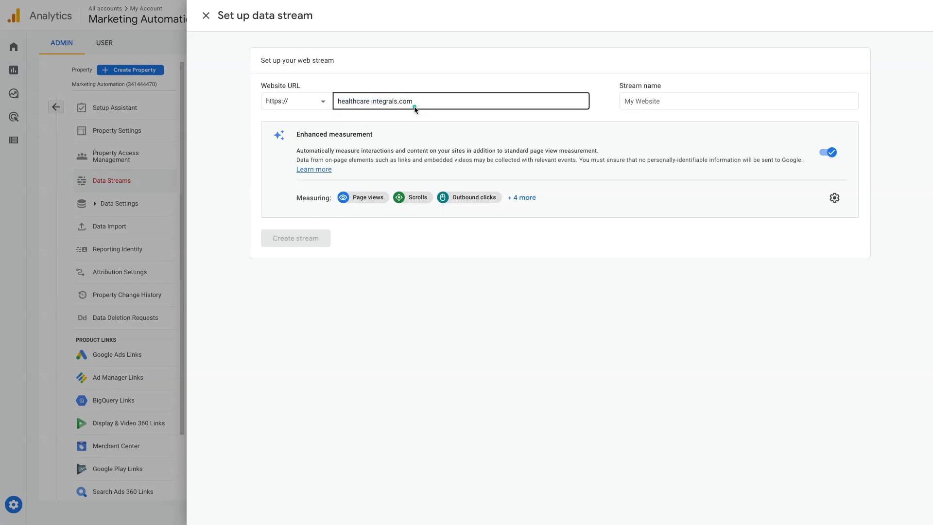
{"action": "left_click", "coordinate": [371, 102]}
{"action": "key", "text": "BackSpace"}
Step: Name the web stream Healthcare Integrals Website and dismiss the survey
{"action": "left_click", "coordinate": [634, 103]}
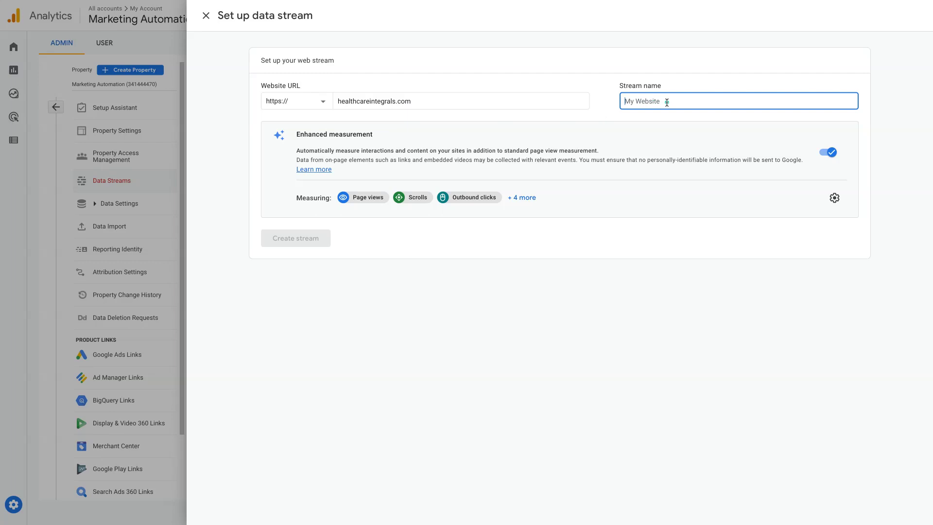
{"action": "type", "text": "HealthCar"}
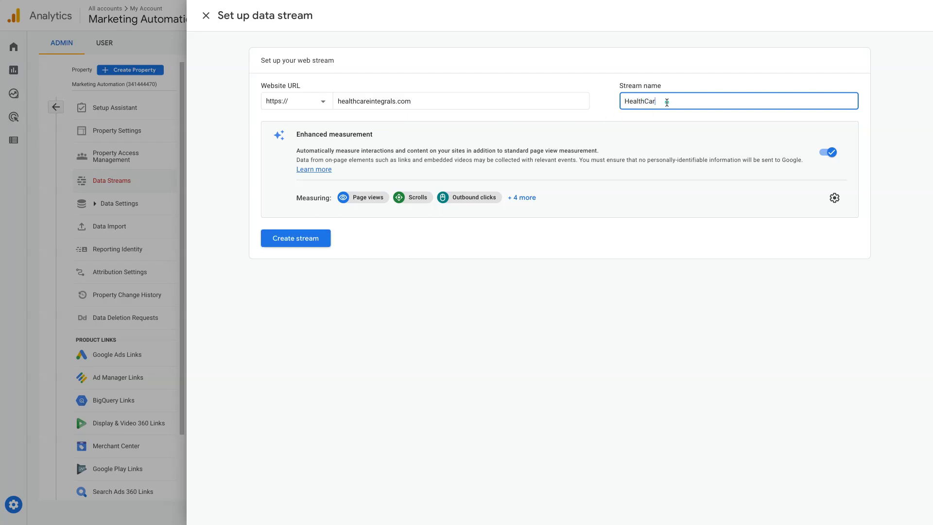
{"action": "type", "text": "e In"}
{"action": "key", "text": "BackSpace"}
{"action": "key", "text": "BackSpace"}
{"action": "key", "text": "BackSpace"}
{"action": "key", "text": "BackSpace"}
{"action": "key", "text": "BackSpace"}
{"action": "key", "text": "BackSpace"}
{"action": "key", "text": "BackSpace"}
{"action": "type", "text": "care Integrals Website"}
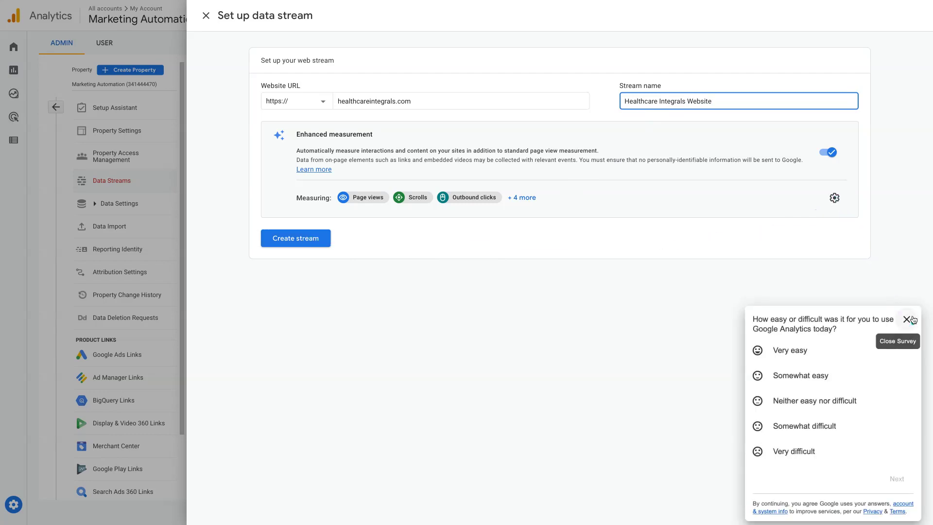
{"action": "left_click", "coordinate": [907, 319]}
Step: Review the stream's enhanced measurement events, keeping them all enabled, and create the web stream
{"action": "left_click", "coordinate": [835, 198]}
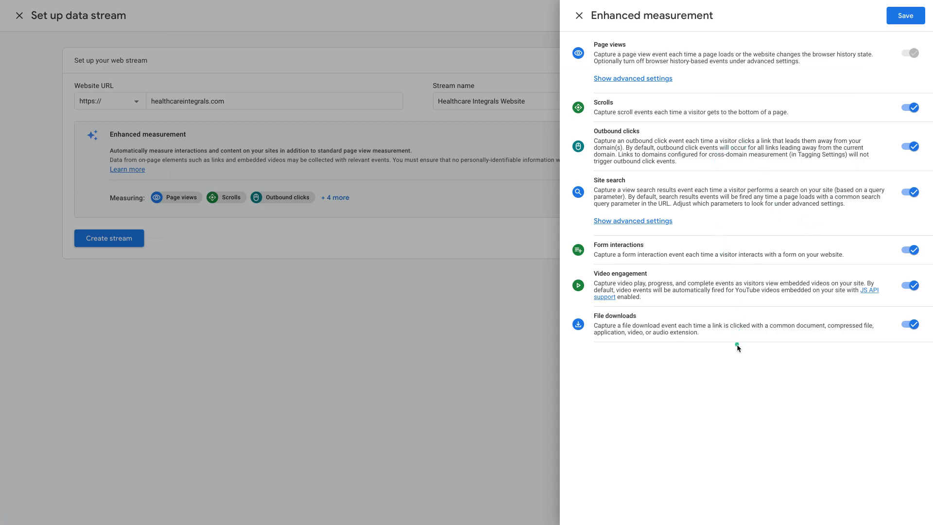
{"action": "left_click", "coordinate": [580, 15]}
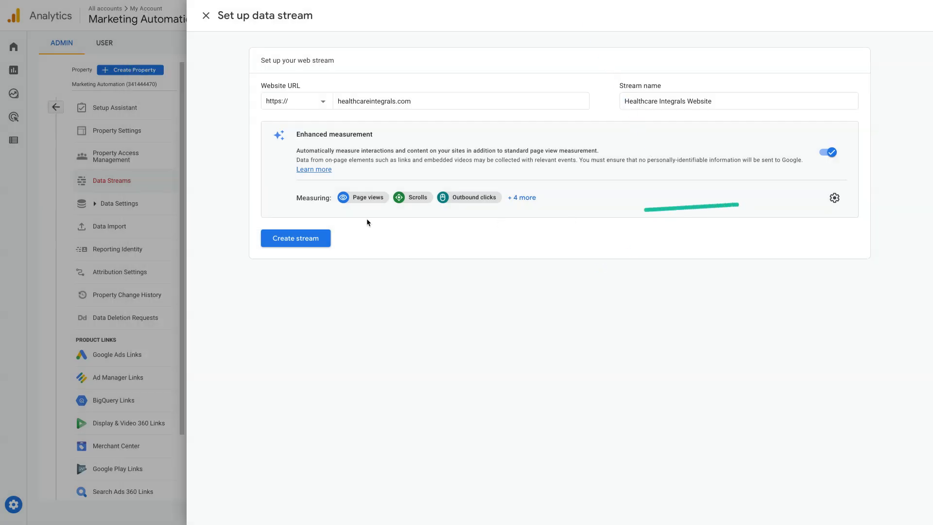
{"action": "left_click", "coordinate": [297, 237]}
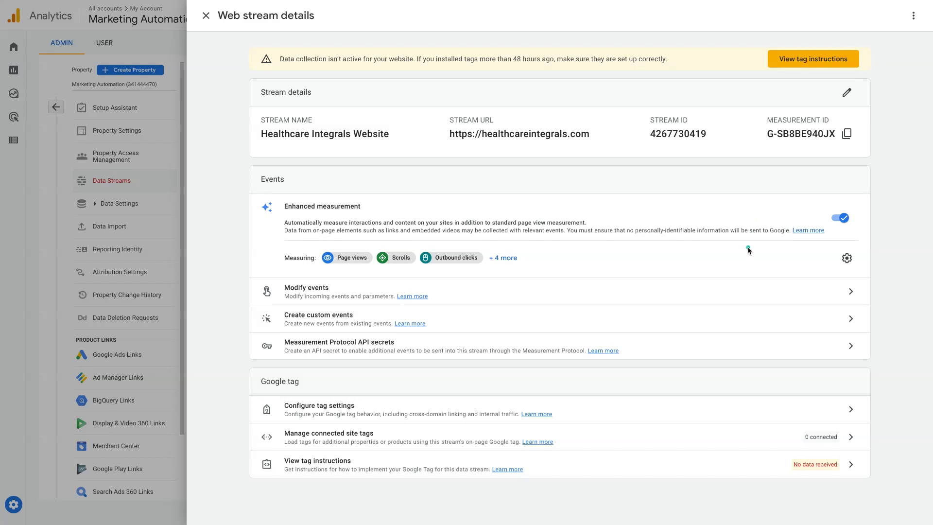
{"action": "left_click", "coordinate": [206, 17]}
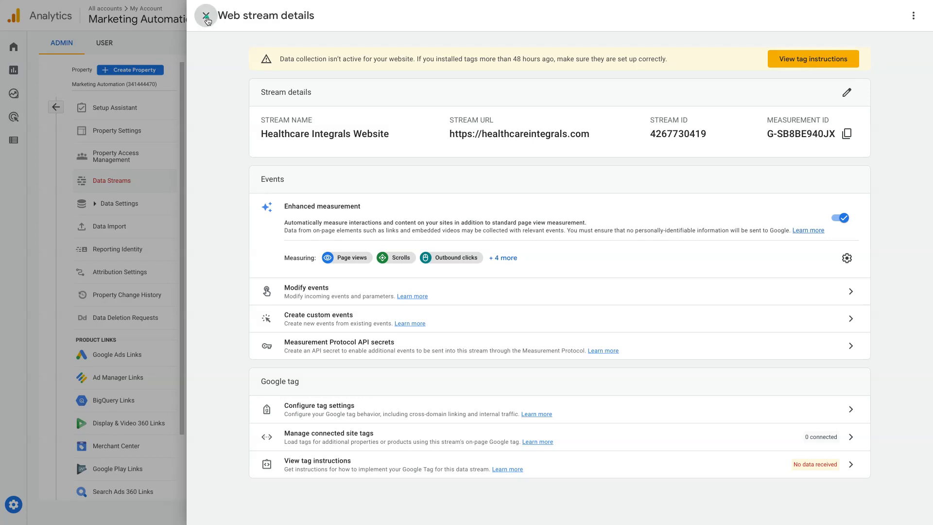